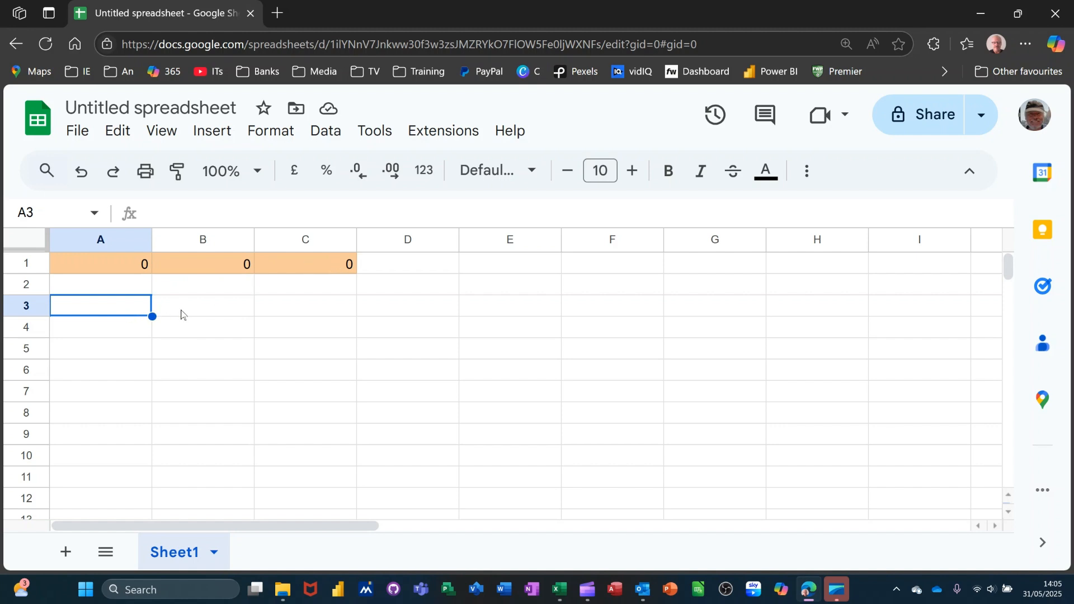
Enter the formula =and(A1=0,B1=0,C1=0) in cell B3.
click(210, 313)
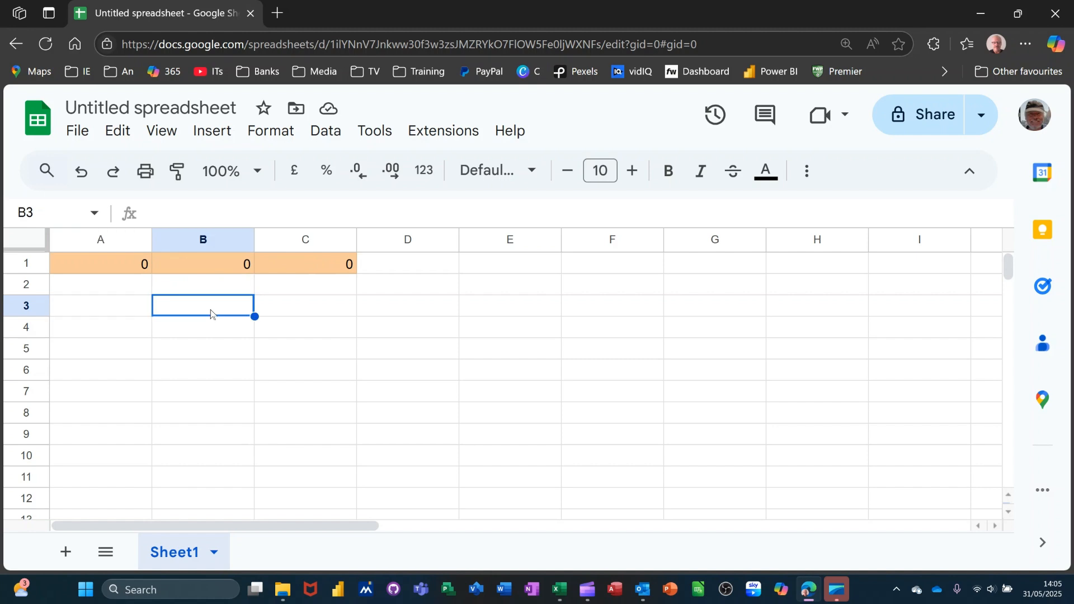
text(=and)
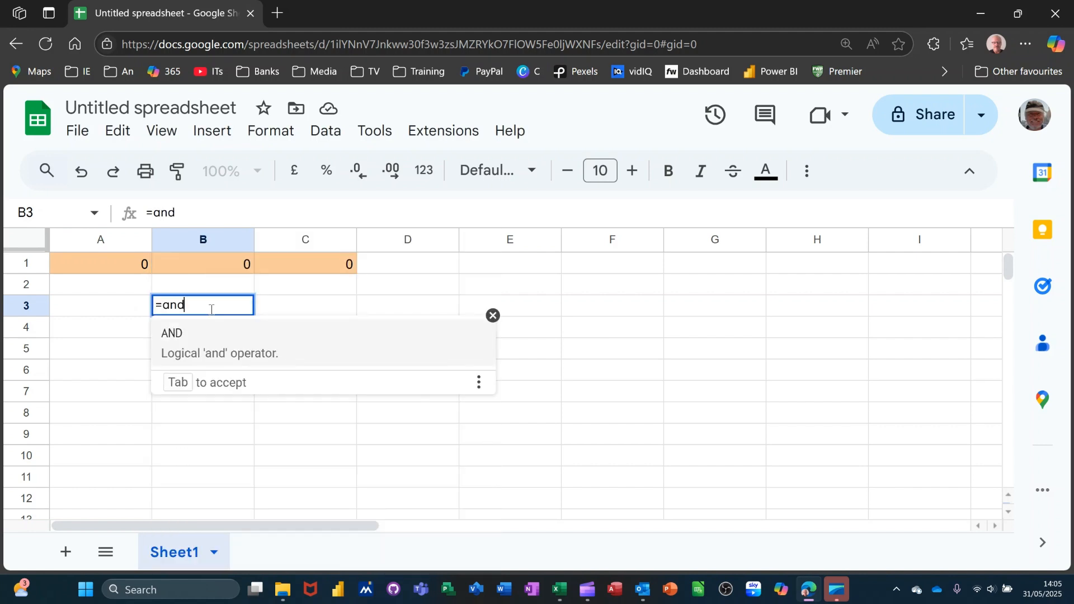
text(()
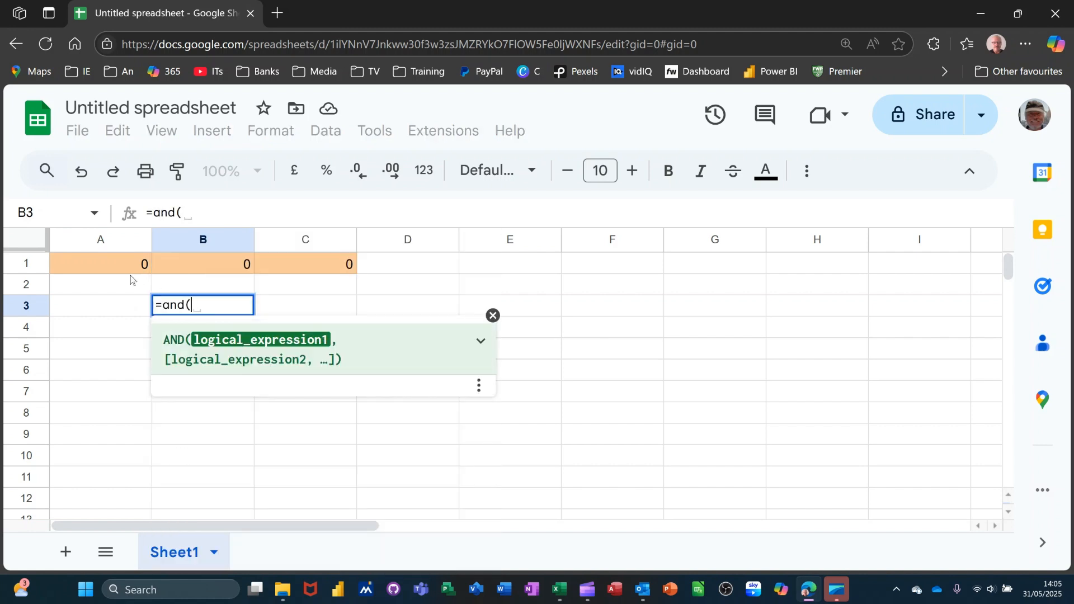
click(113, 263)
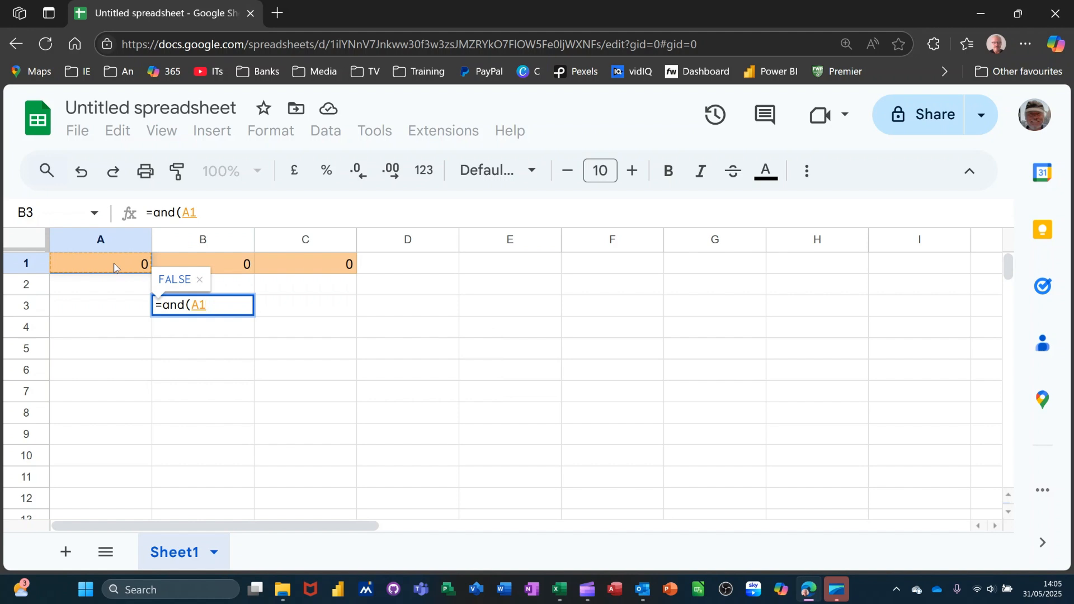
text(=0,)
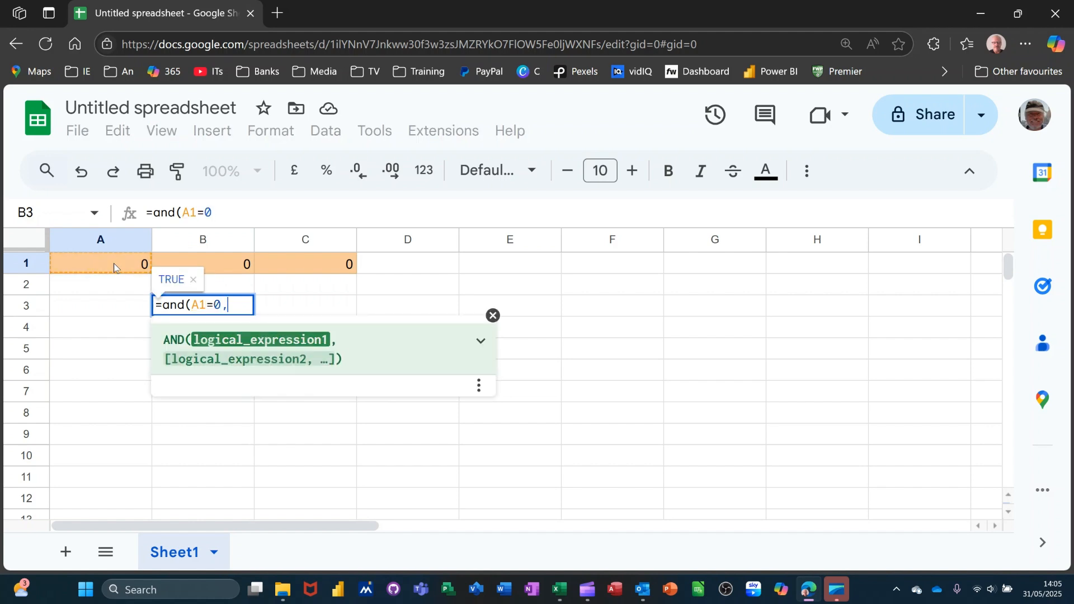
click(226, 267)
text(=0,)
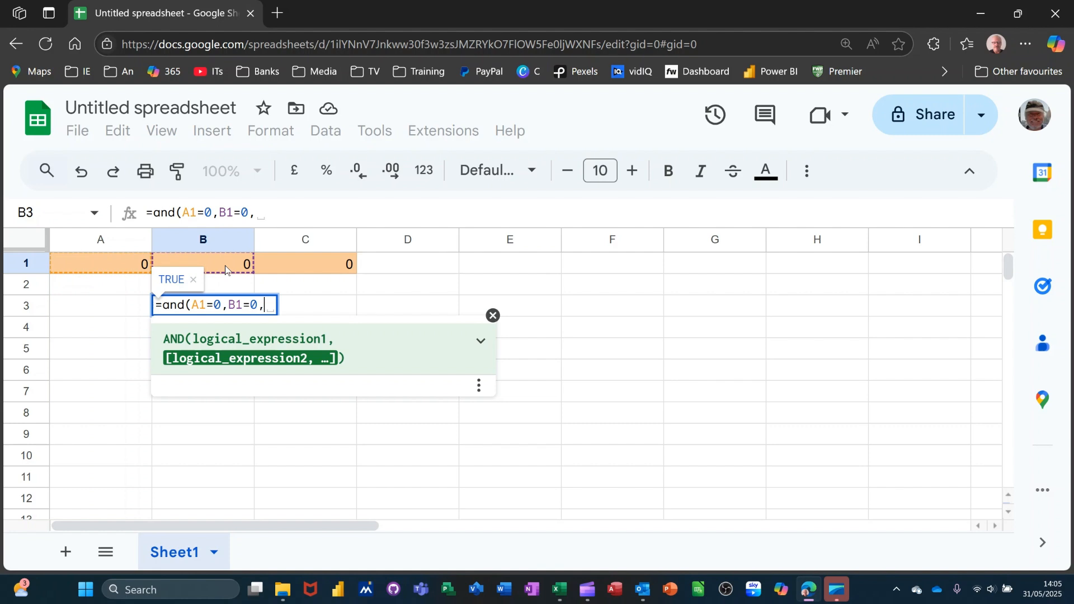
click(312, 266)
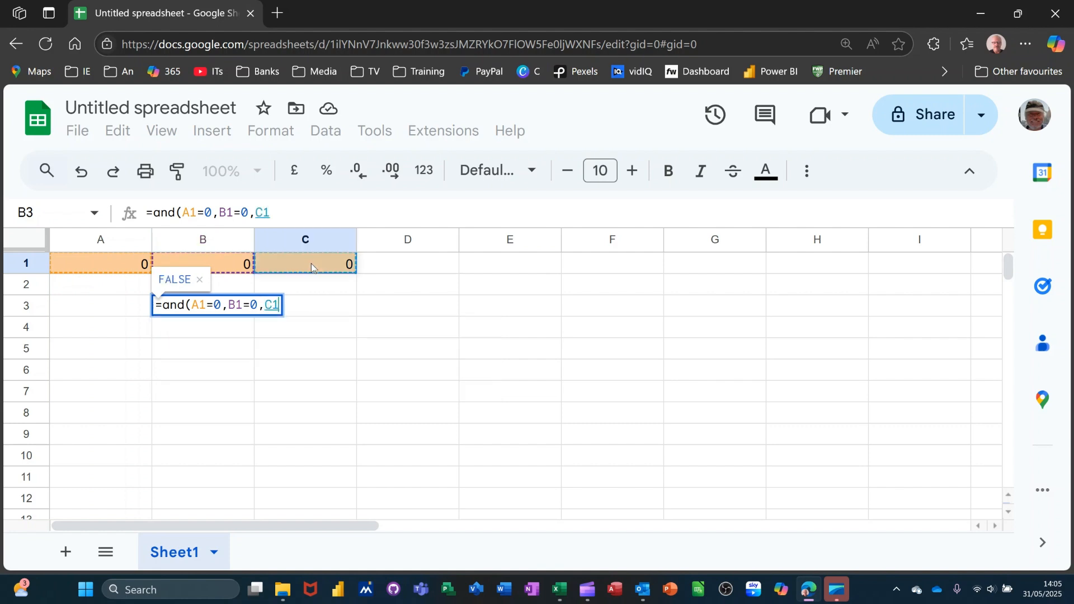
text(=)
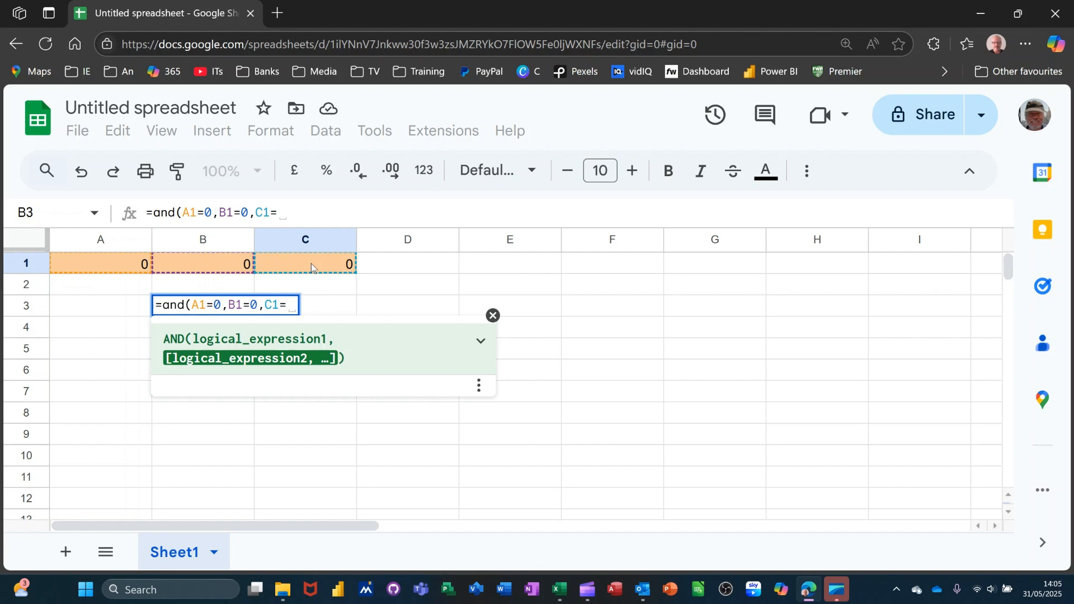
text(0)
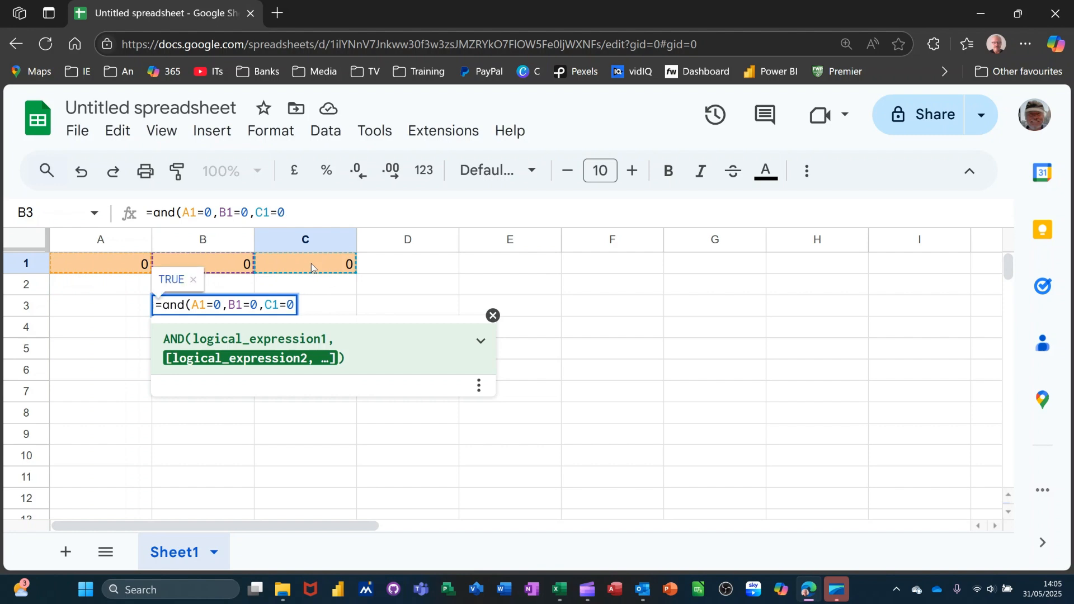
text())
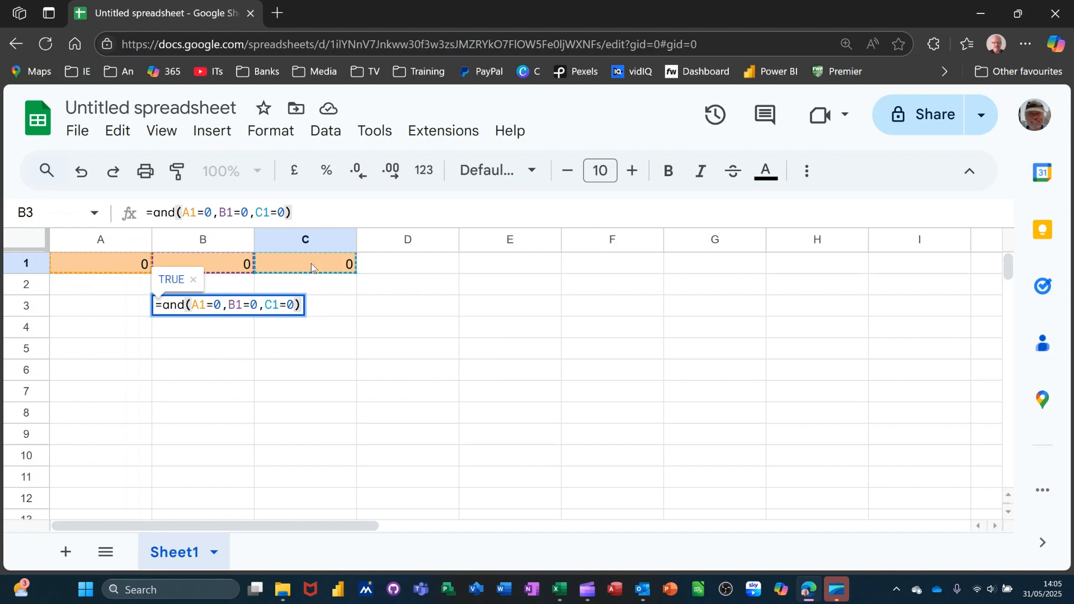
key(Return)
click(230, 313)
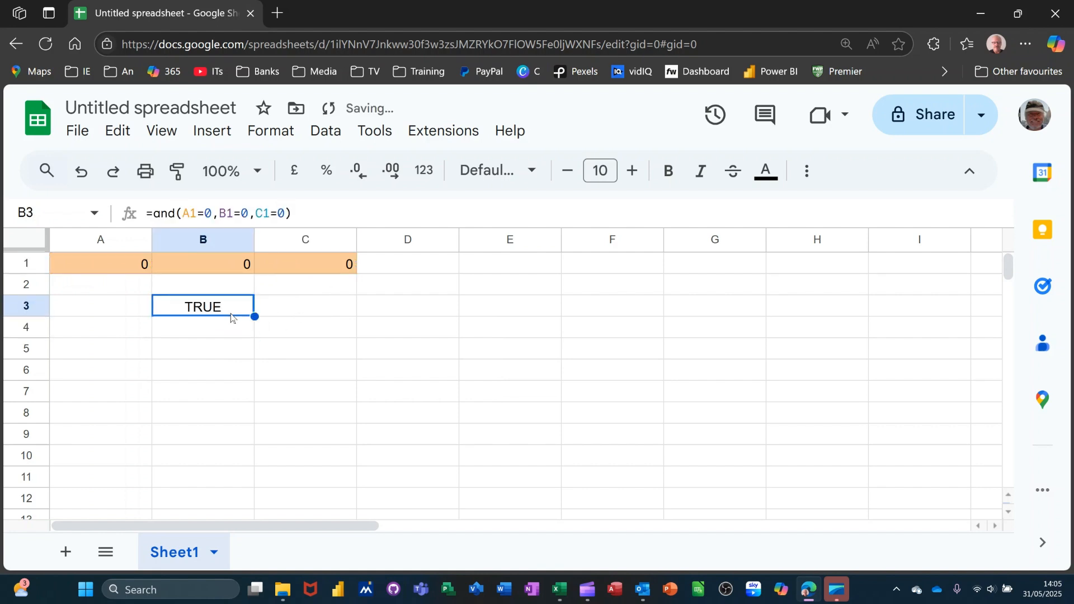
Test the AND formula by setting B1 to 1 and returning it to 0.
click(231, 271)
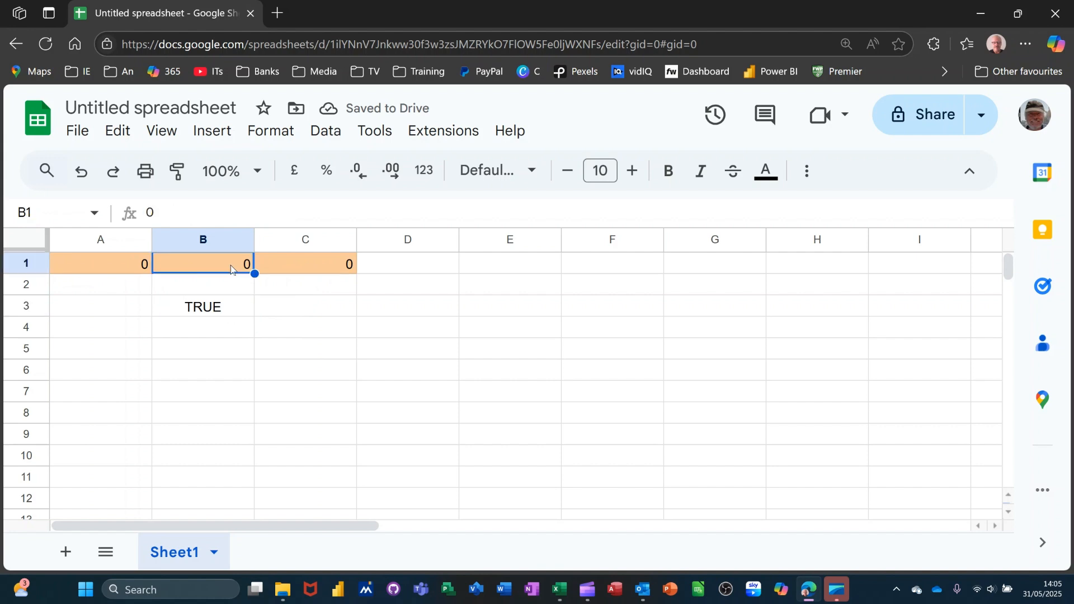
text(1)
click(290, 284)
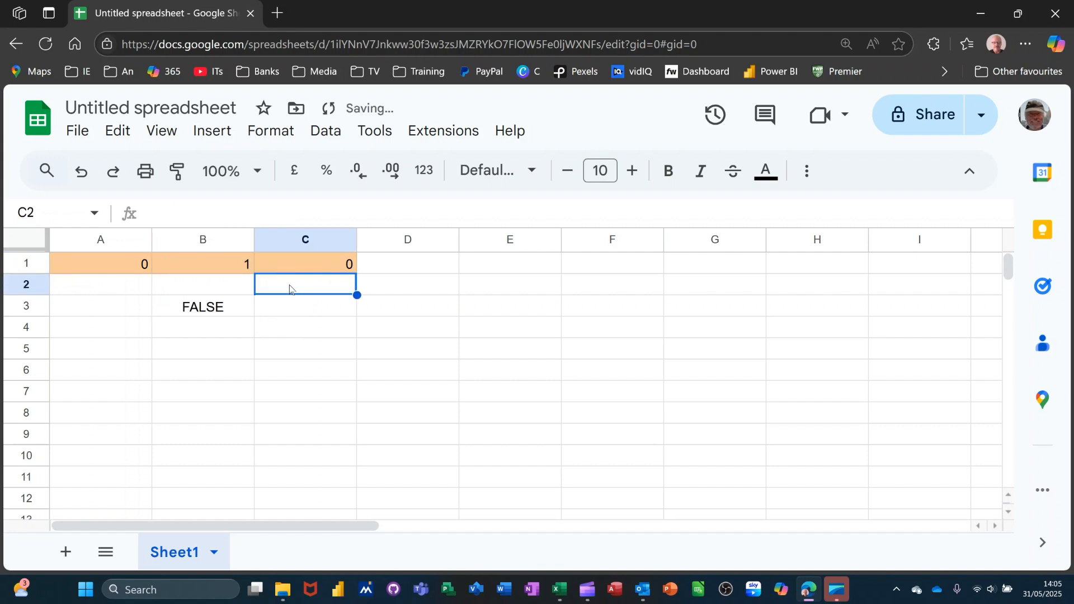
click(224, 268)
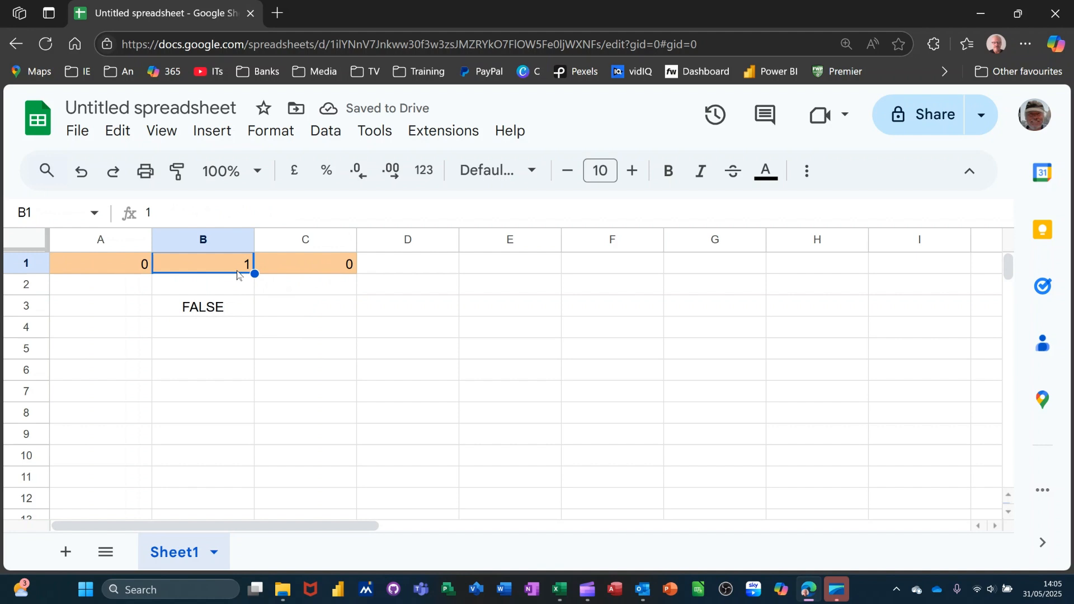
text(0)
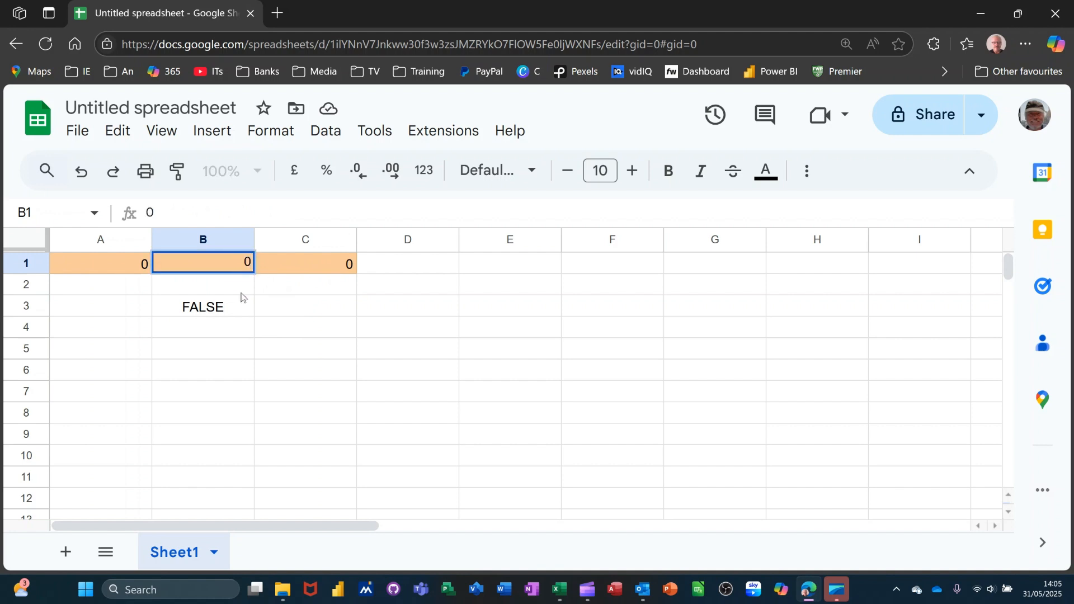
click(232, 313)
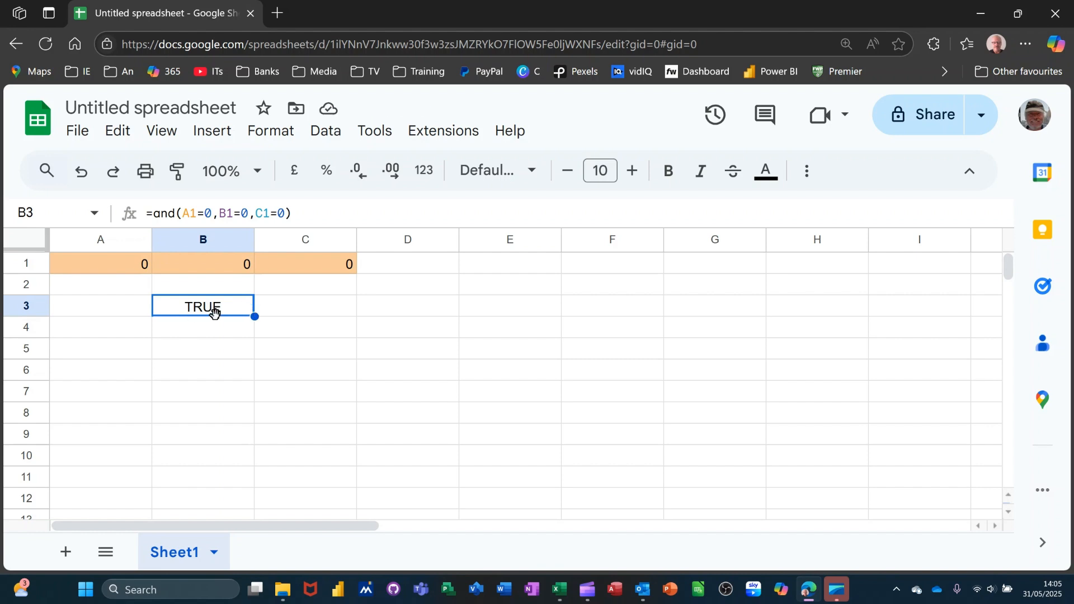
Replace the AND function in B3 with OR, making the formula =or(A1=0,B1=0,C1=0).
double_click(162, 214)
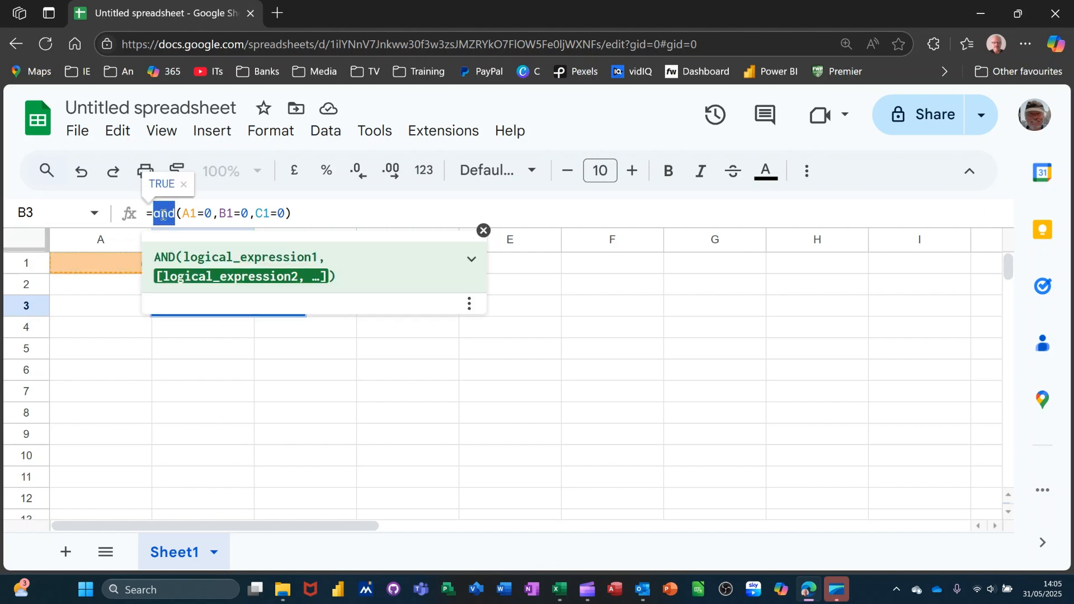
text(or)
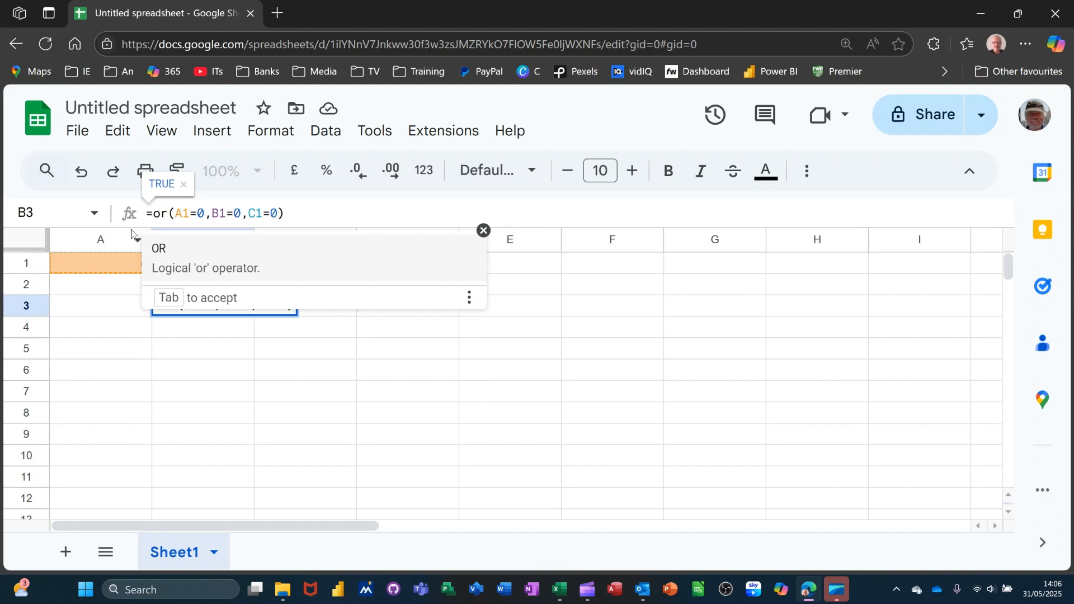
key(Return)
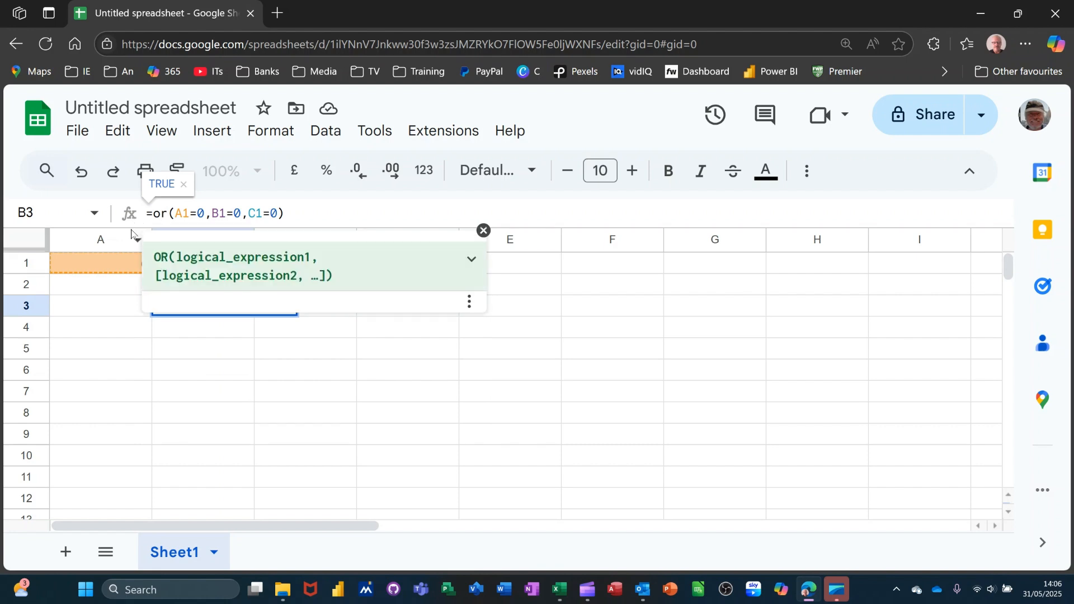
click(205, 370)
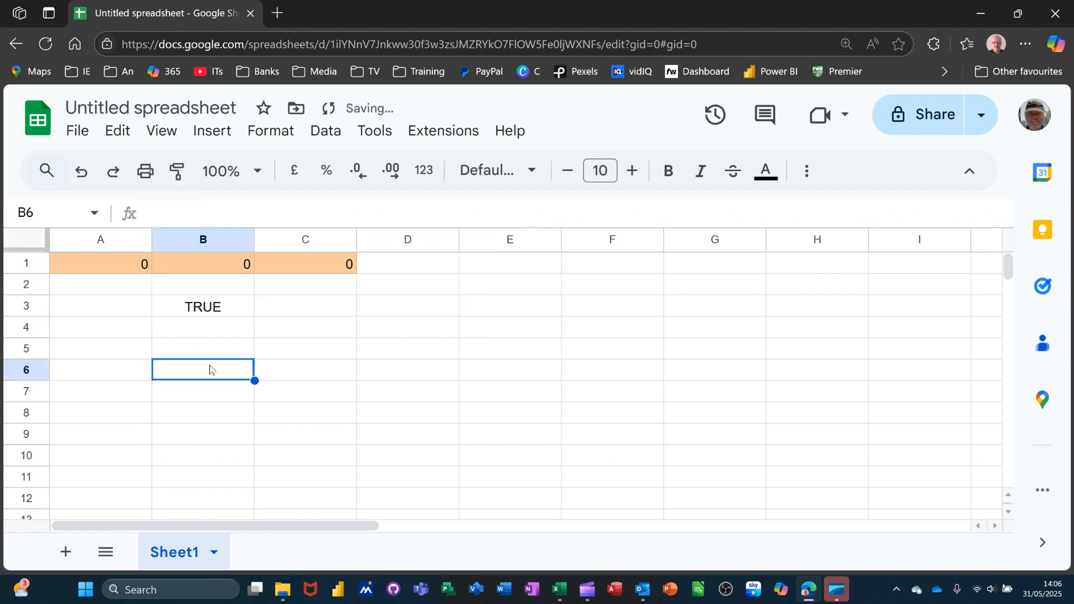
click(218, 311)
Test the OR formula by setting B1, C1 and A1 to 1 one after another.
click(218, 269)
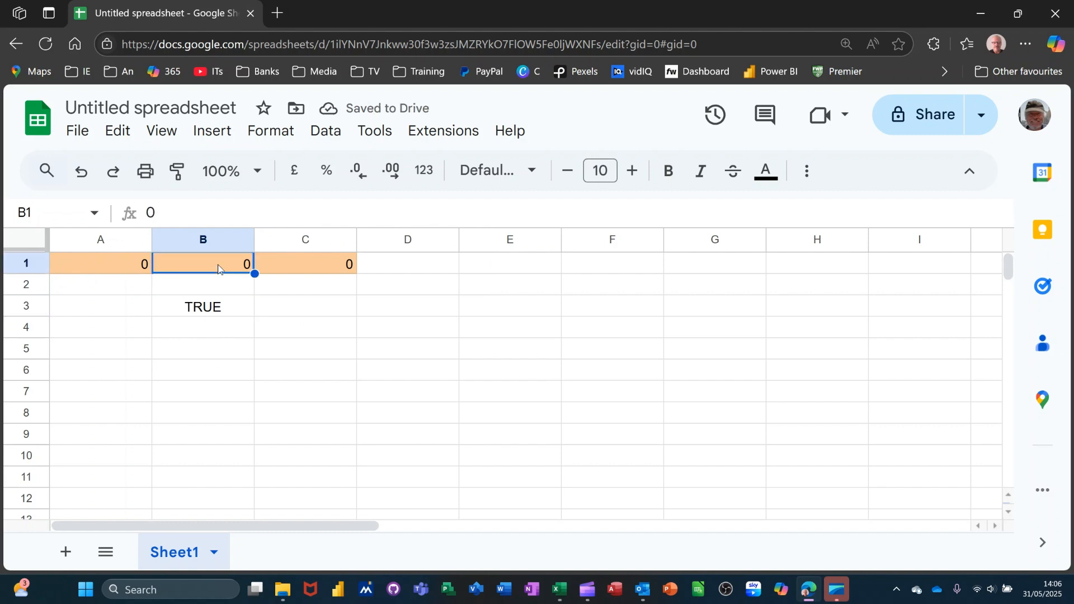
text(1)
click(283, 312)
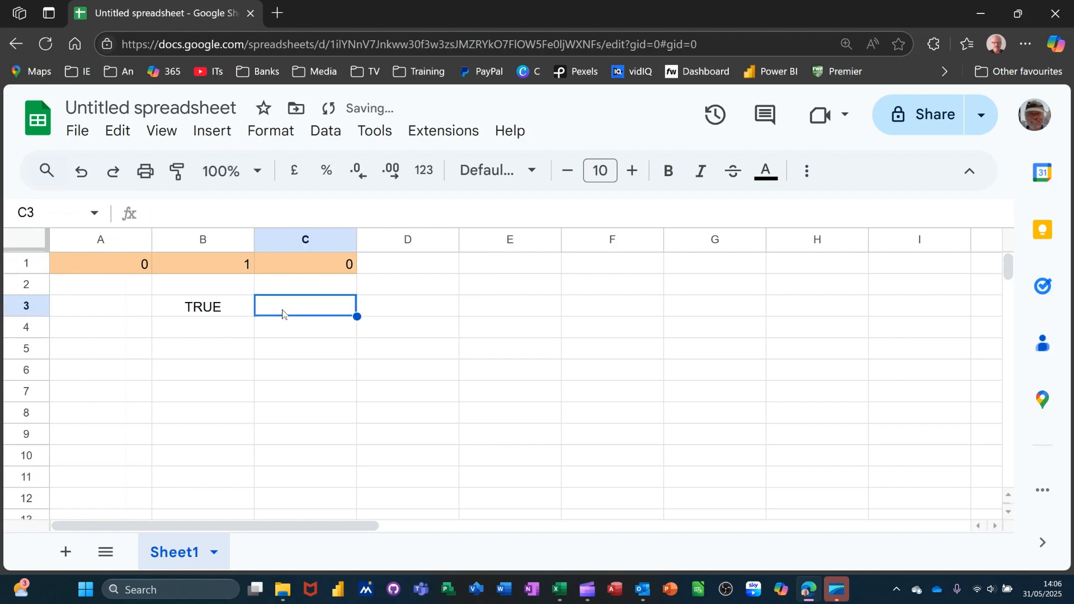
click(295, 266)
text(1)
click(295, 301)
click(135, 271)
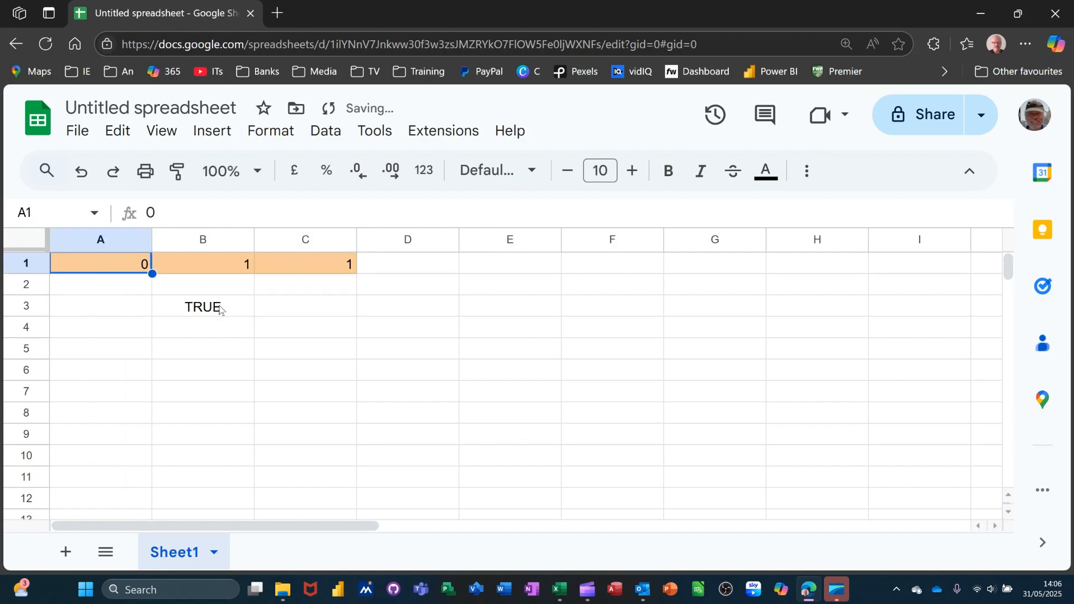
text(1)
click(283, 335)
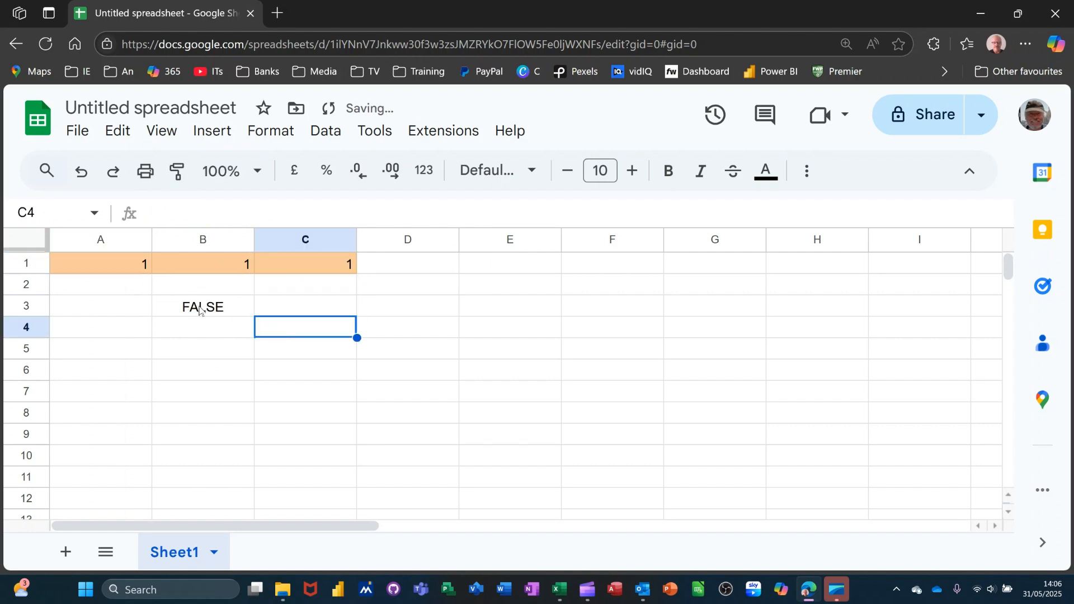
click(217, 308)
Set B1 to 0 and check the OR formula in B3 again.
click(218, 272)
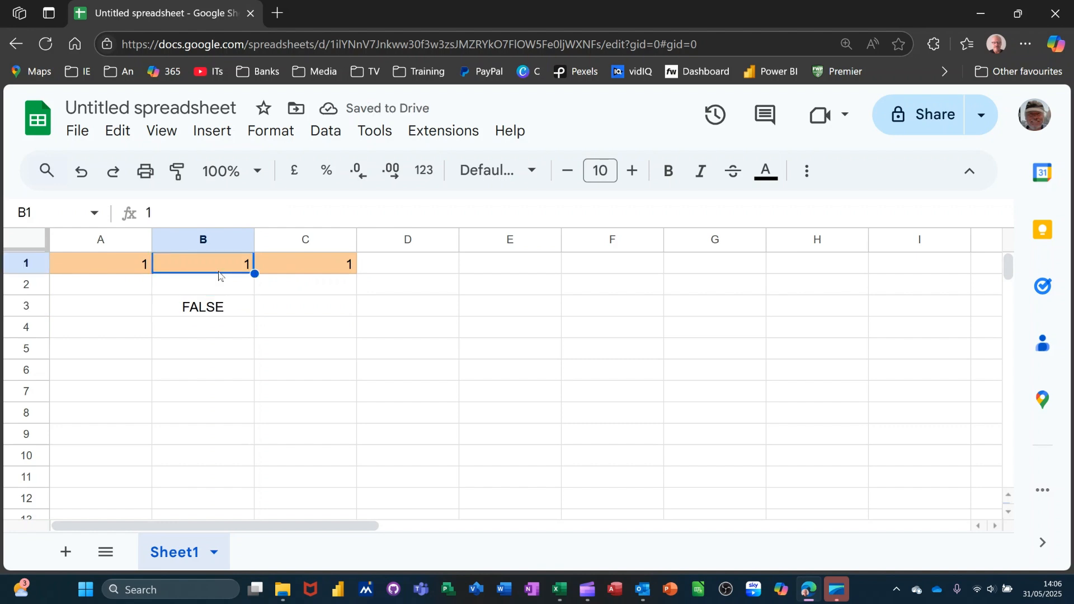
text(0)
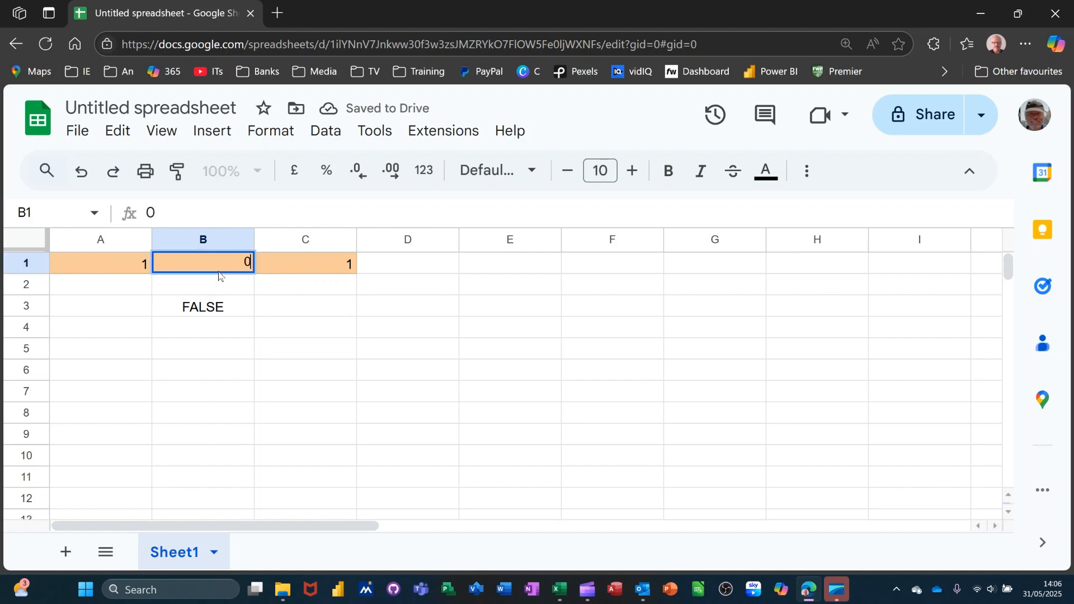
click(268, 309)
click(197, 314)
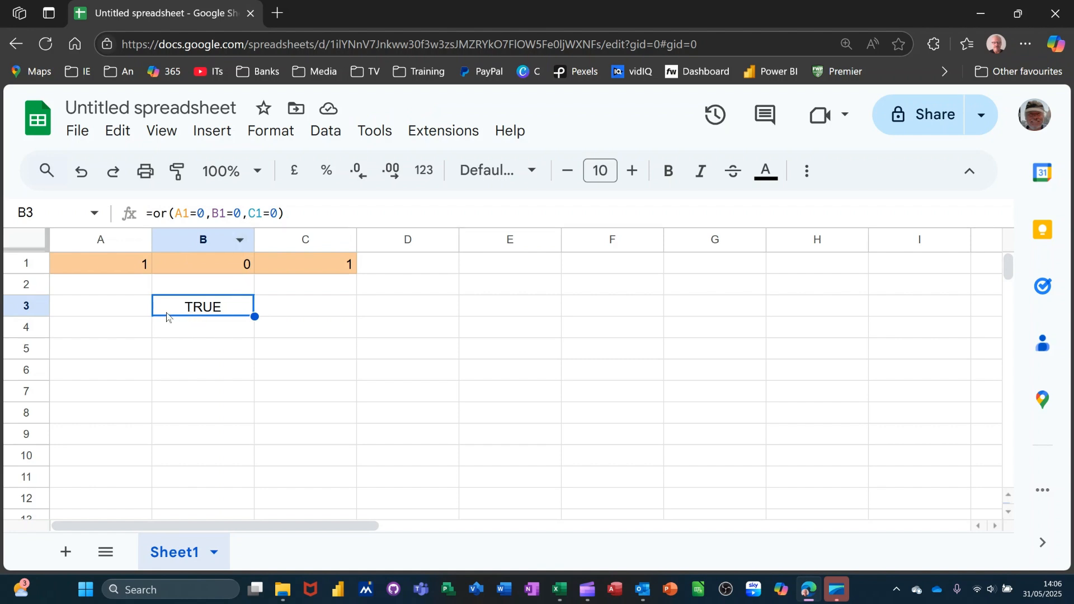
Start an IF formula in A3 with a nested AND function as its logical expression.
click(110, 309)
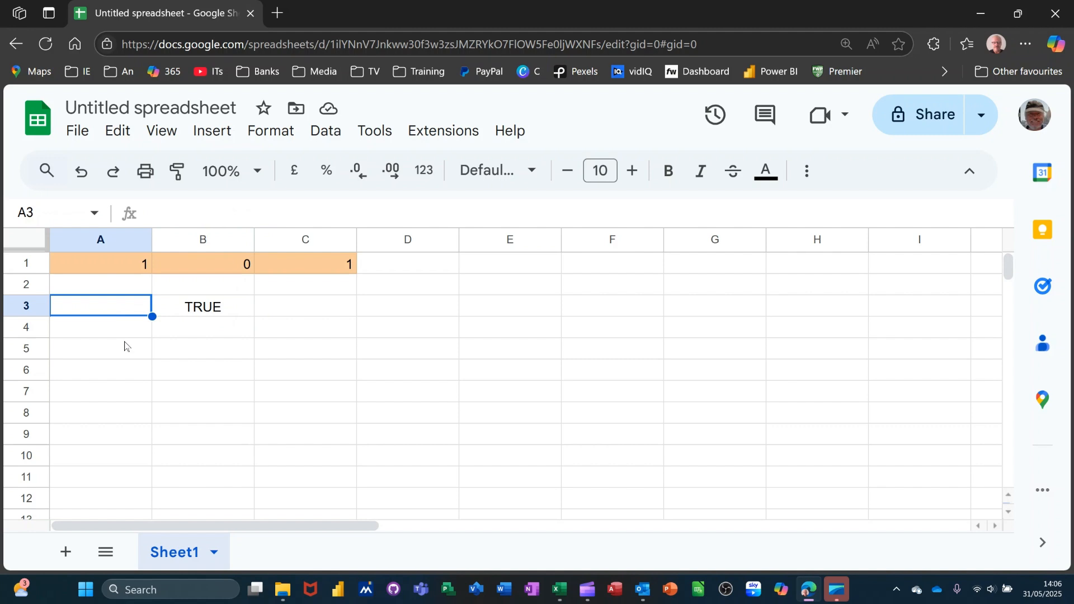
text(=if)
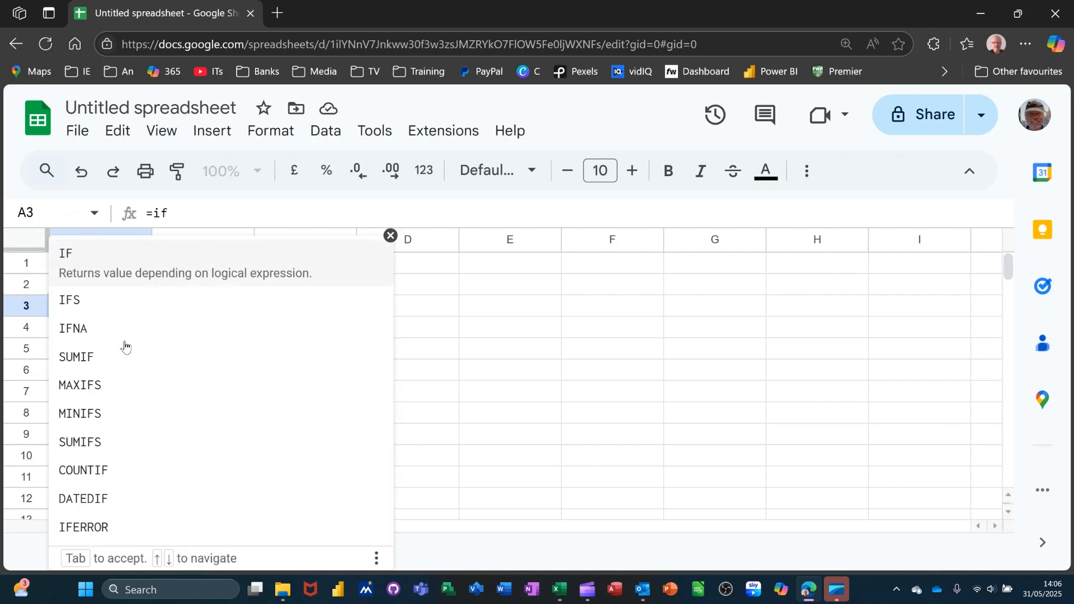
text(()
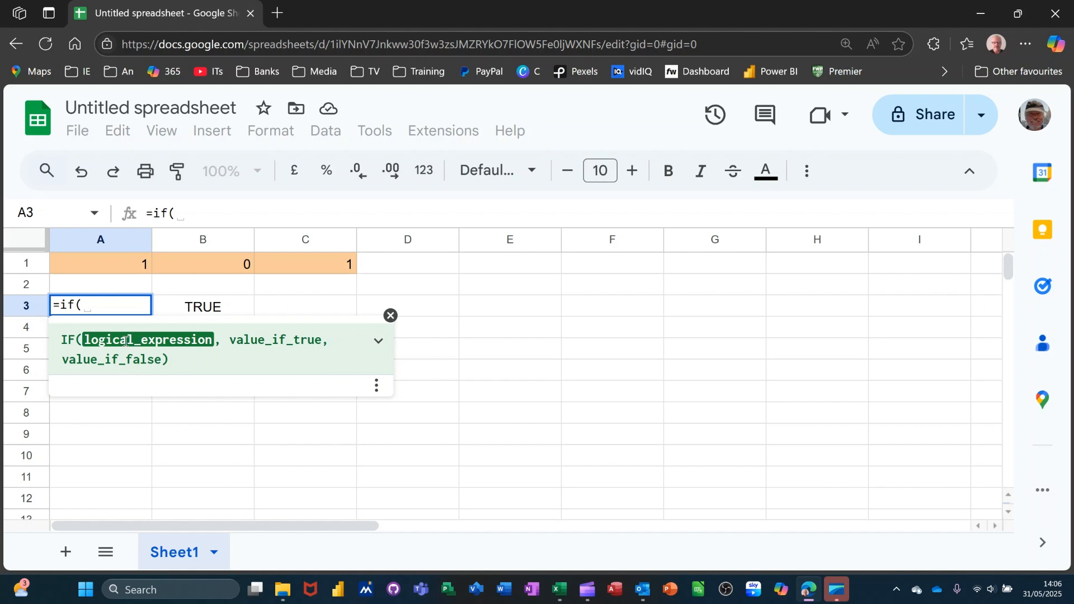
text(and)
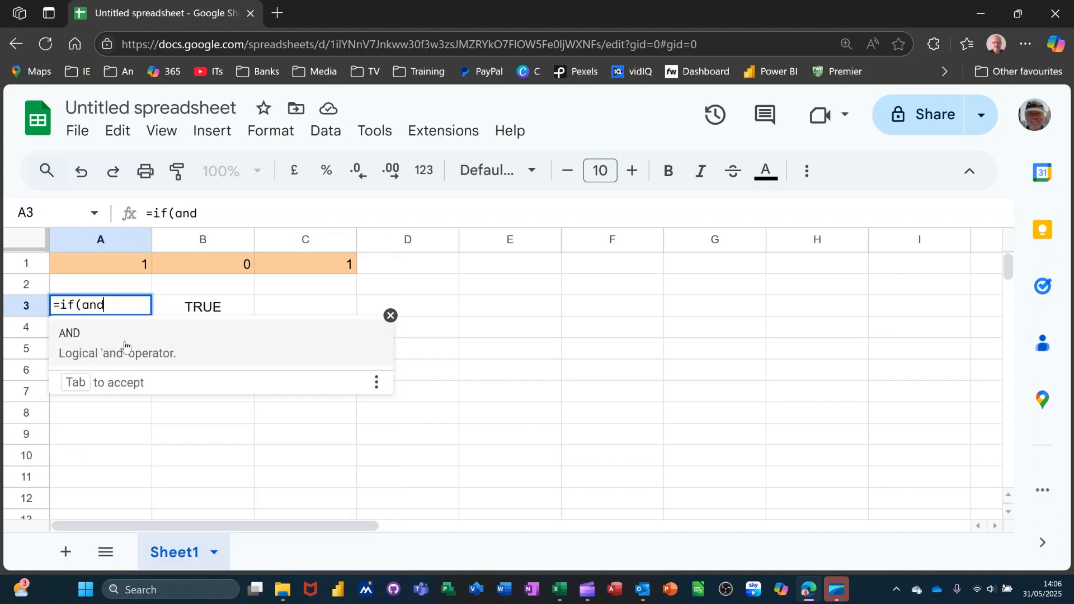
text(()
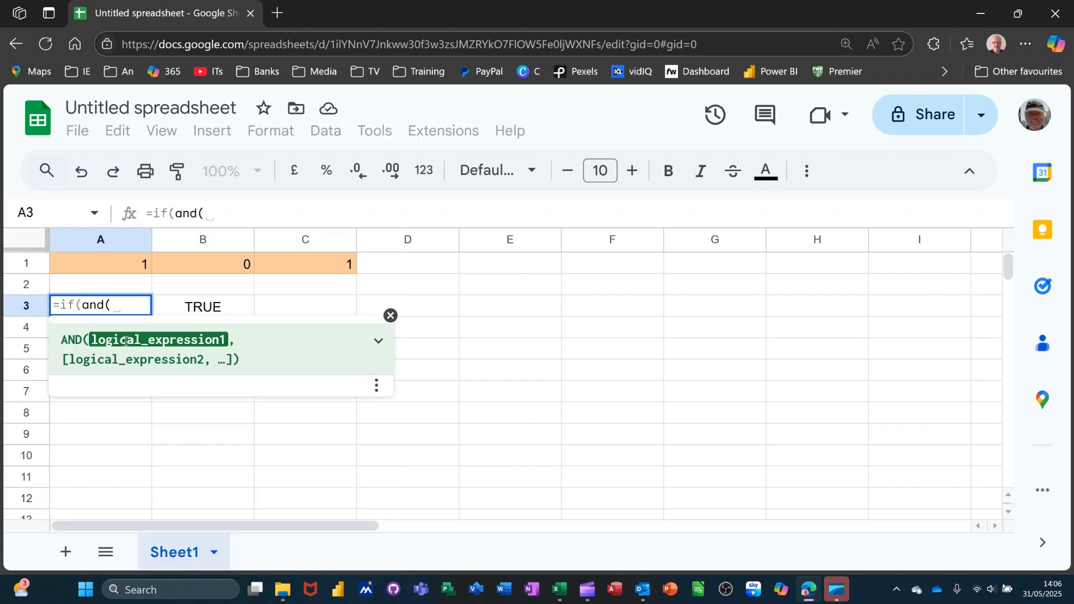
Give the nested AND the conditions A1=0, B1=0 and C1=0, and close its bracket.
click(96, 265)
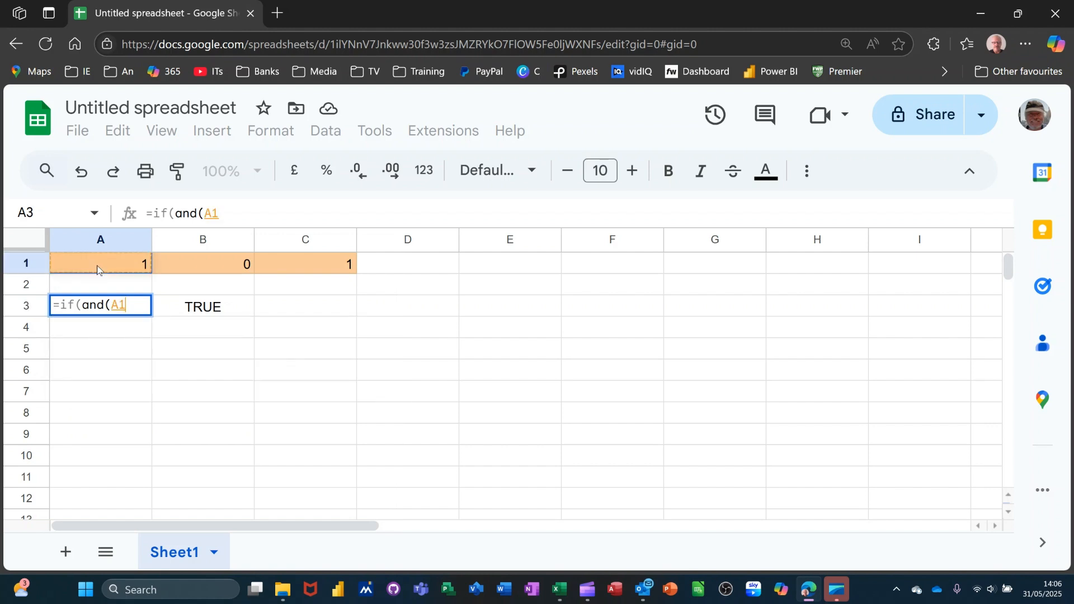
text(=0)
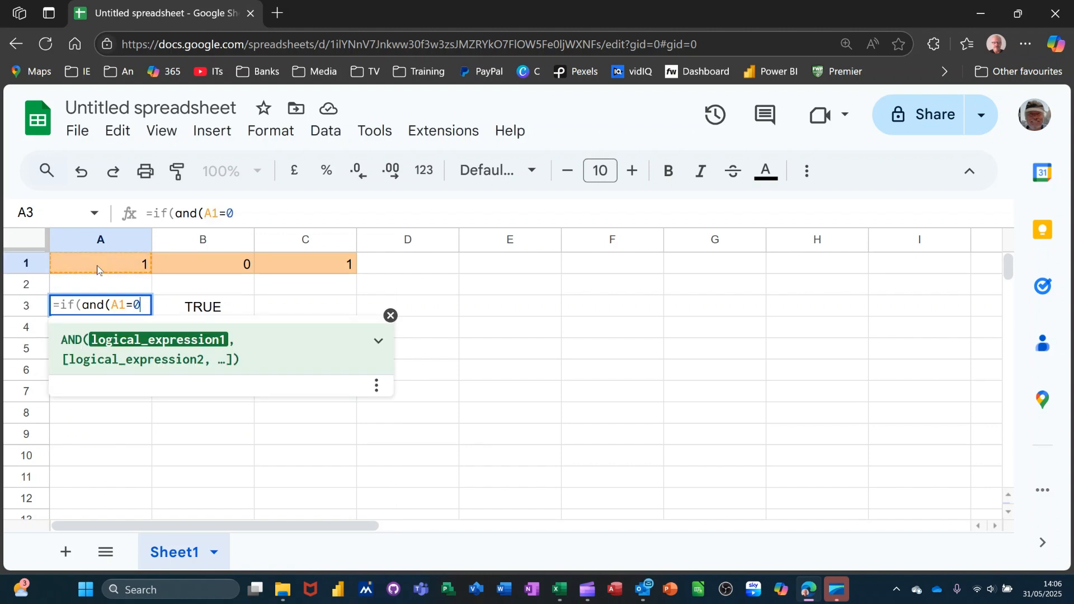
text(,)
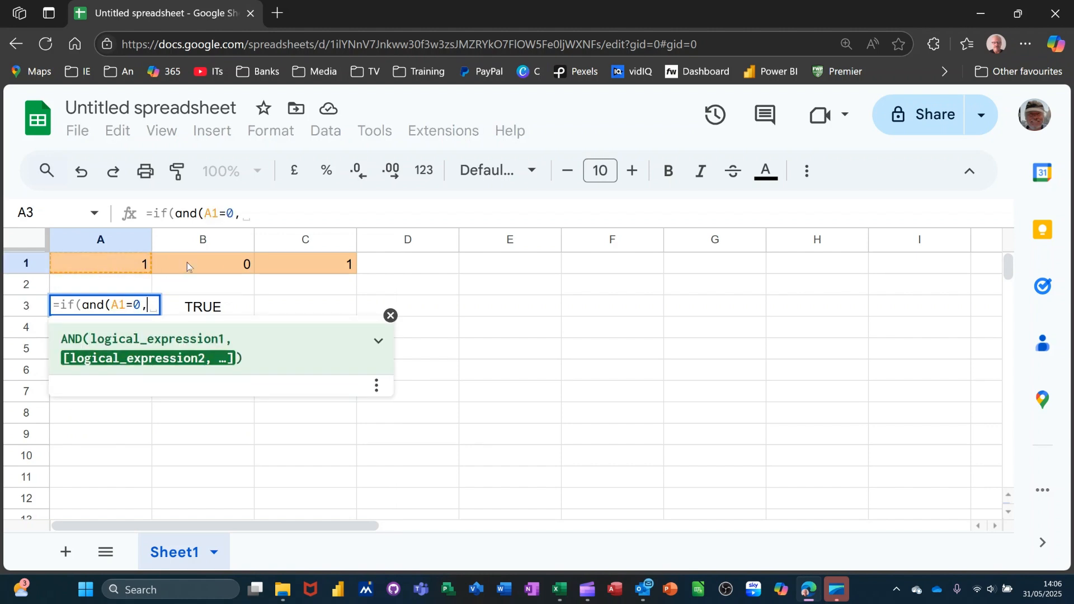
click(187, 265)
text(=0,)
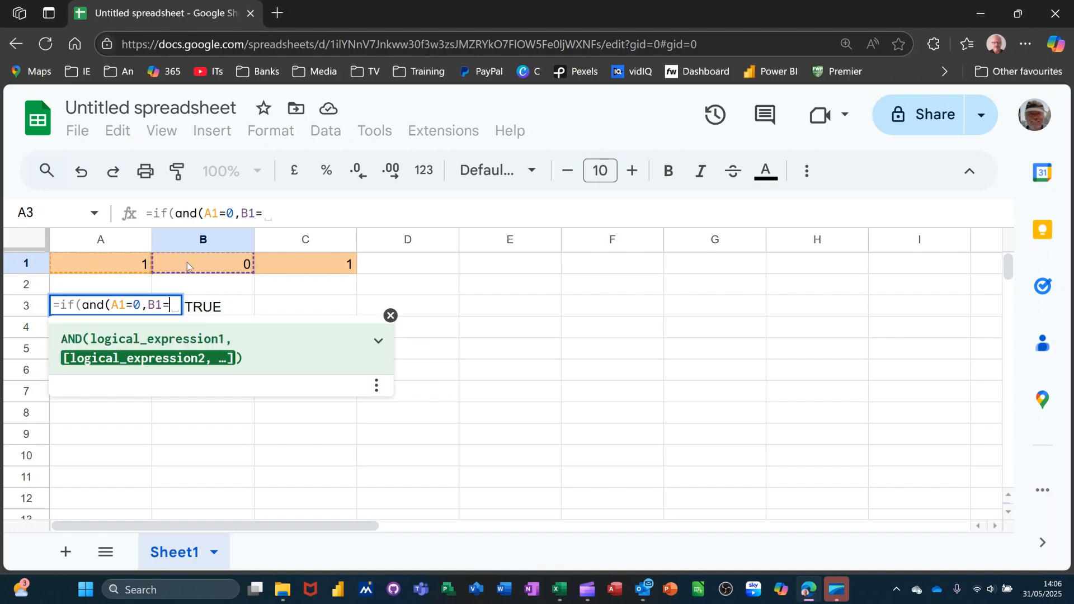
click(305, 264)
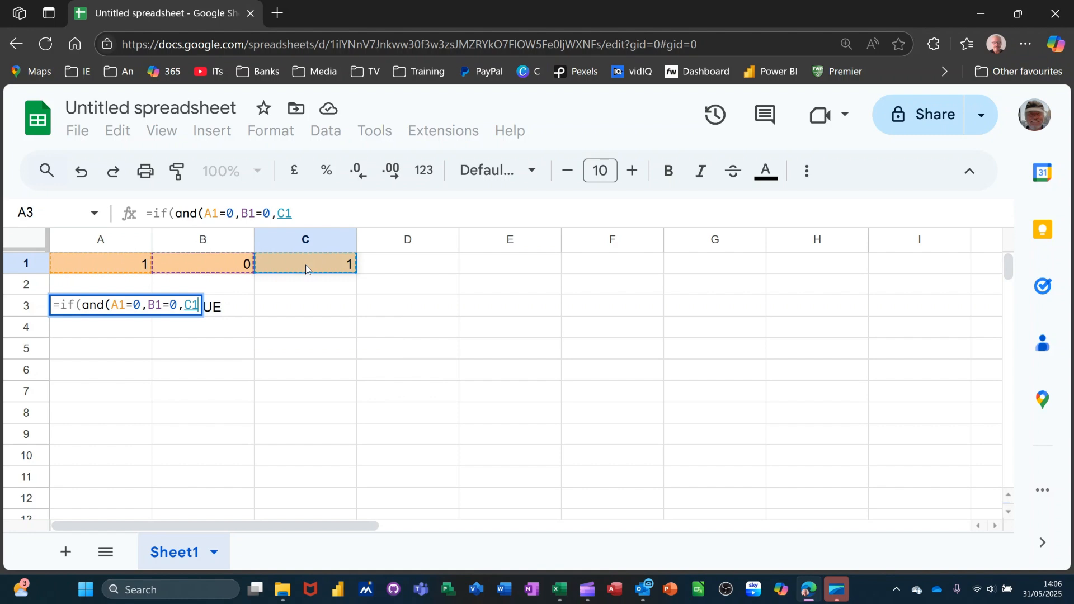
text(=0)
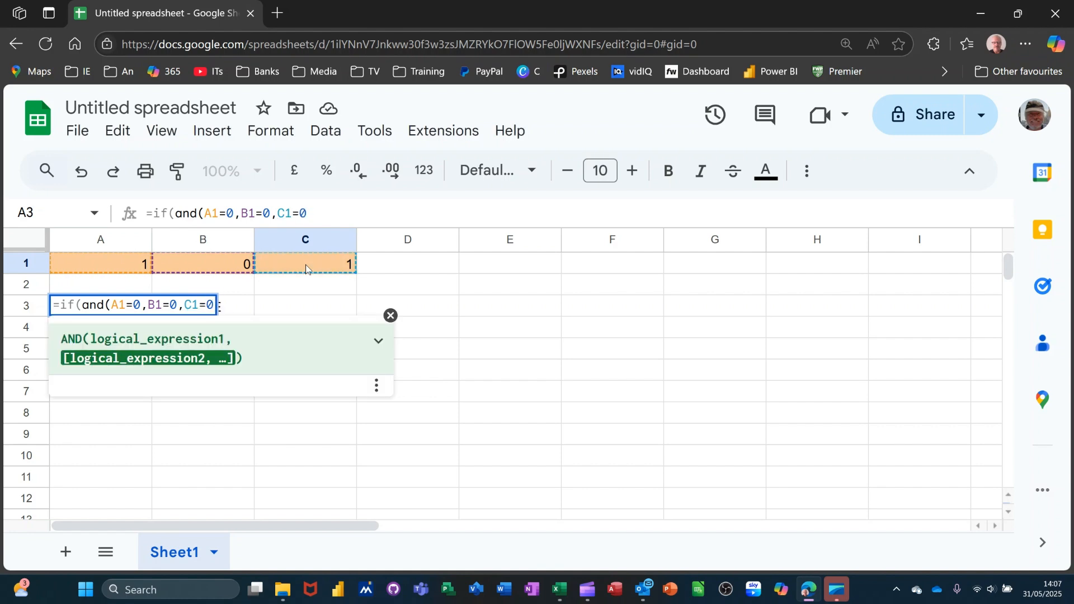
text(),)
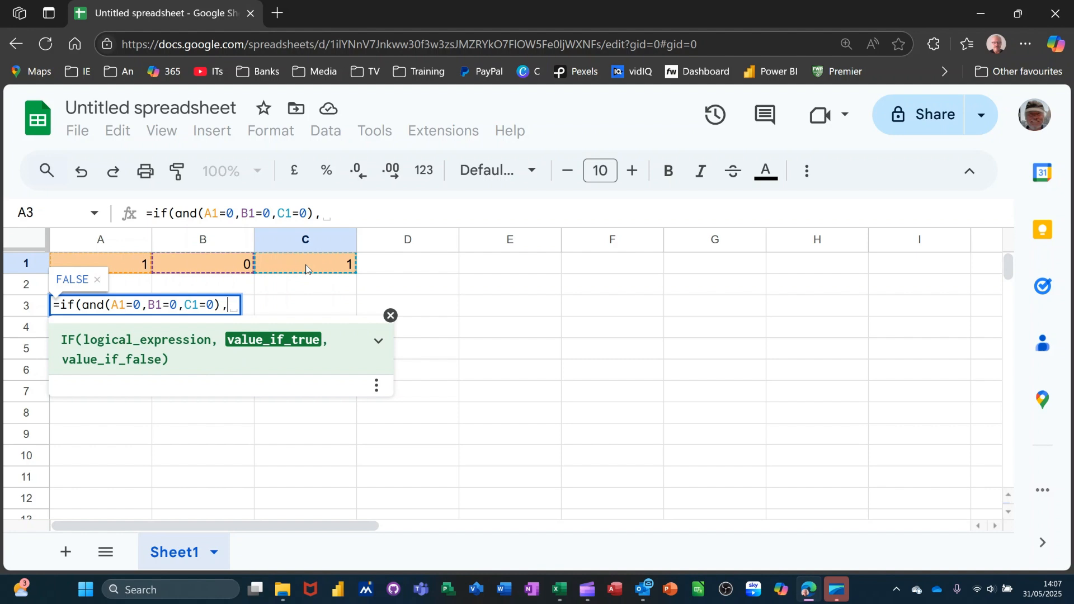
Complete the IF formula in A3 with "Close" as the true value and "Check" as the false value.
key(BackSpace)
text("C)
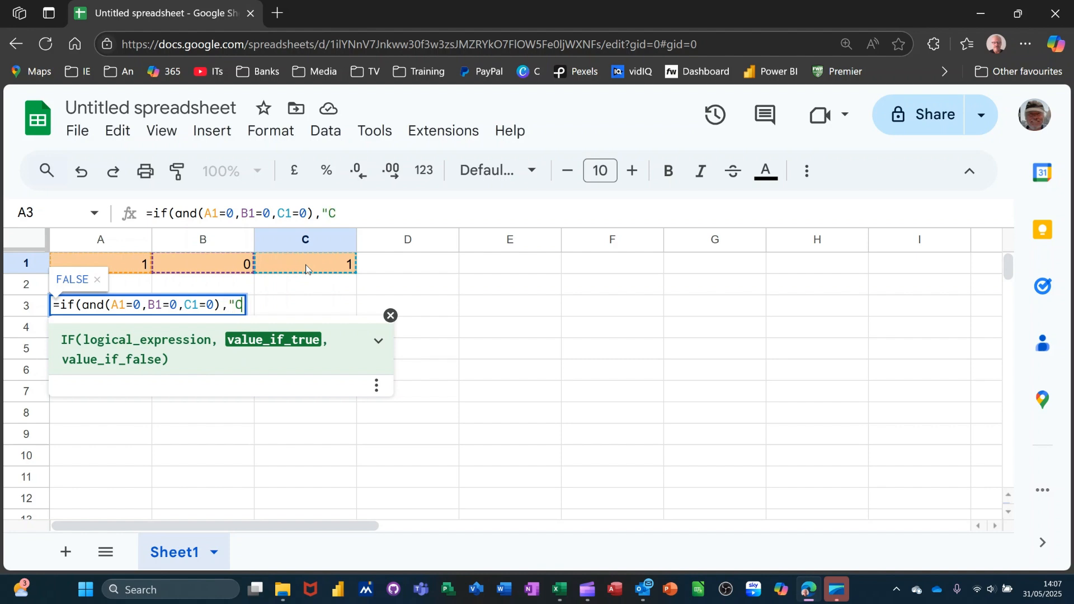
text(lose")
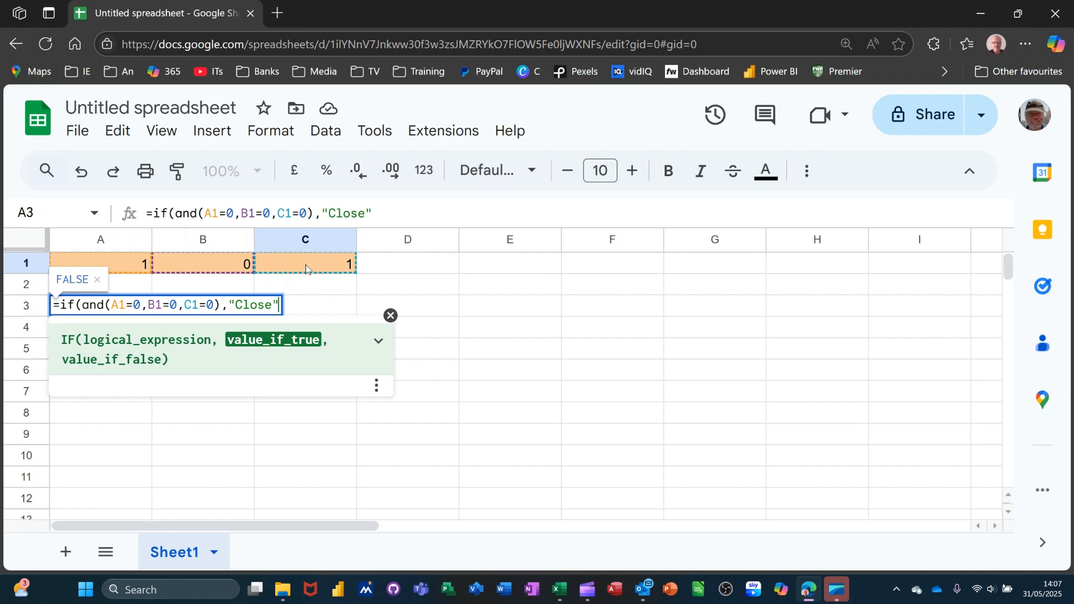
text(,)
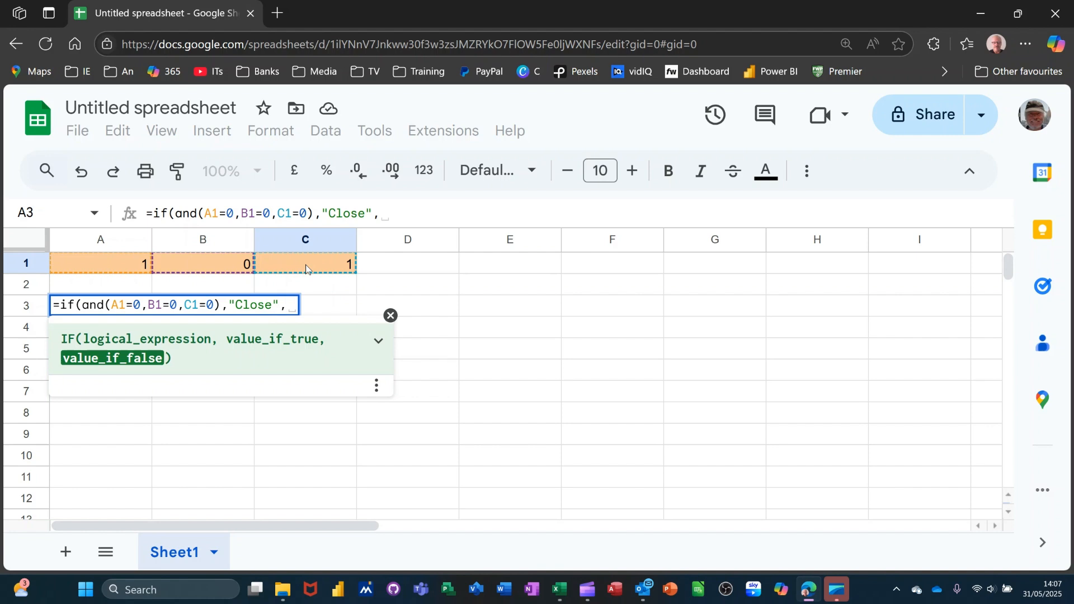
text("Check")
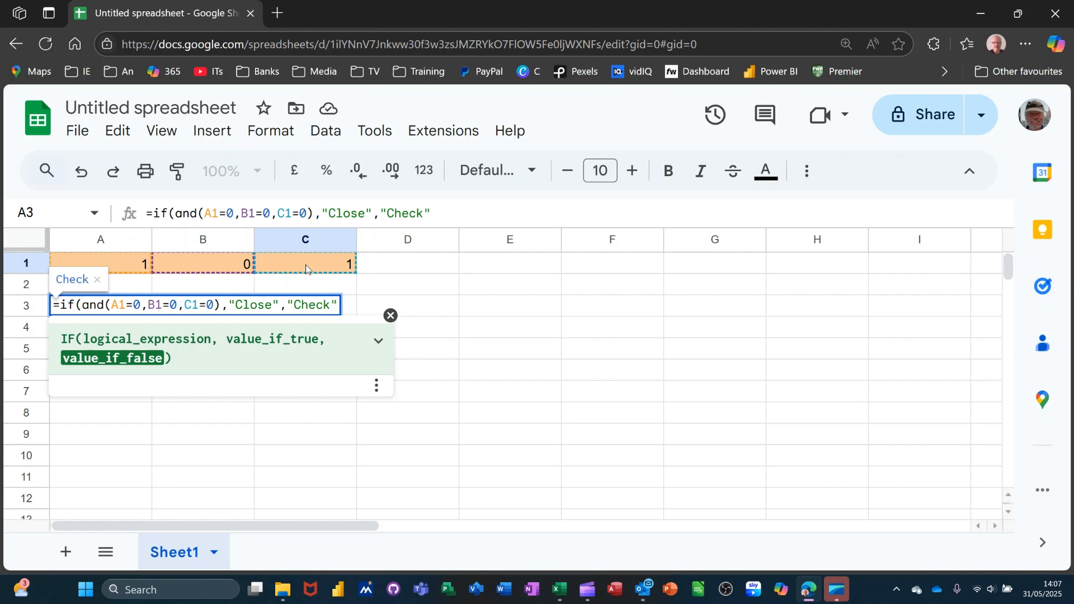
text())
key(Return)
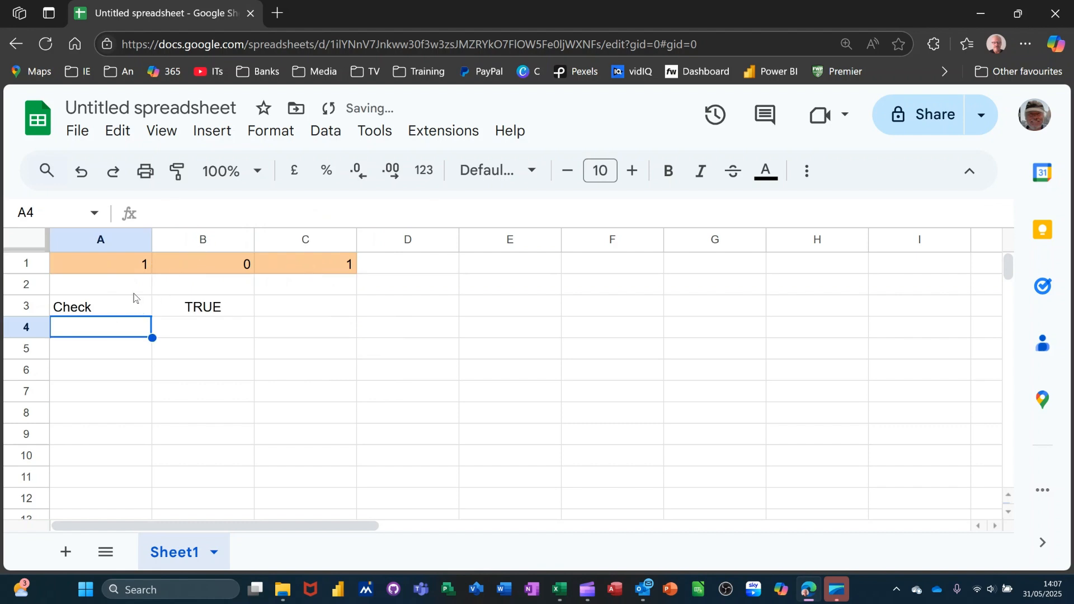
Test the IF formula in A3 by setting A1 and C1 to 0.
click(124, 275)
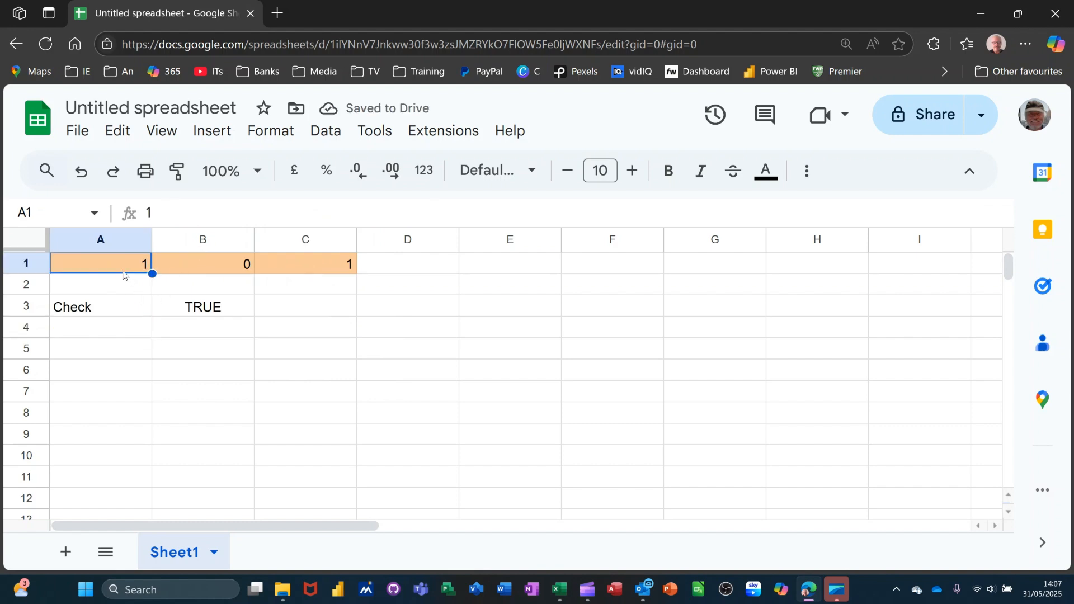
text(0)
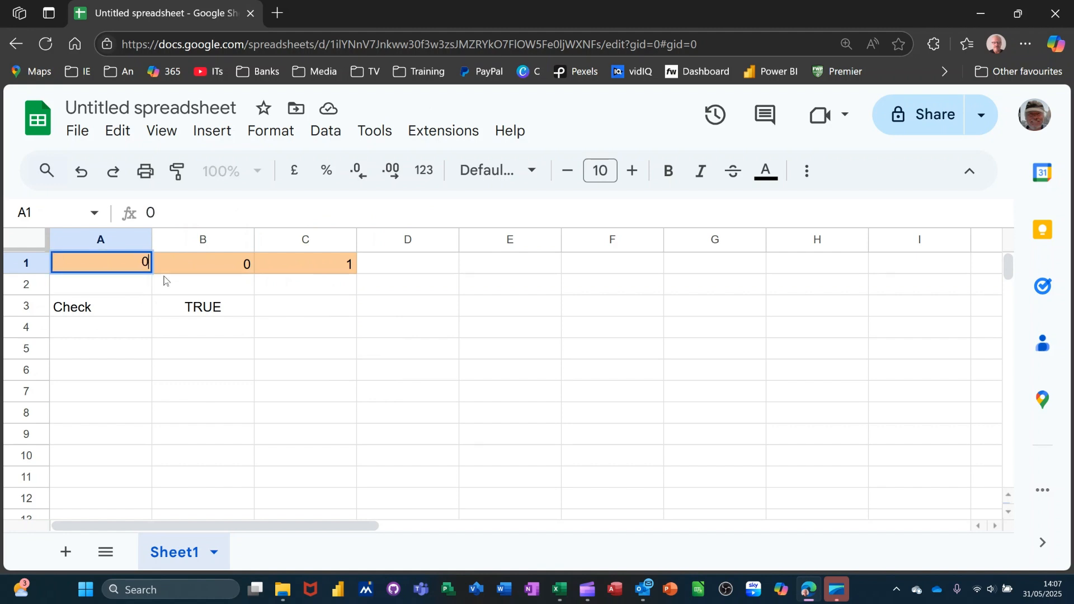
click(291, 265)
text(0)
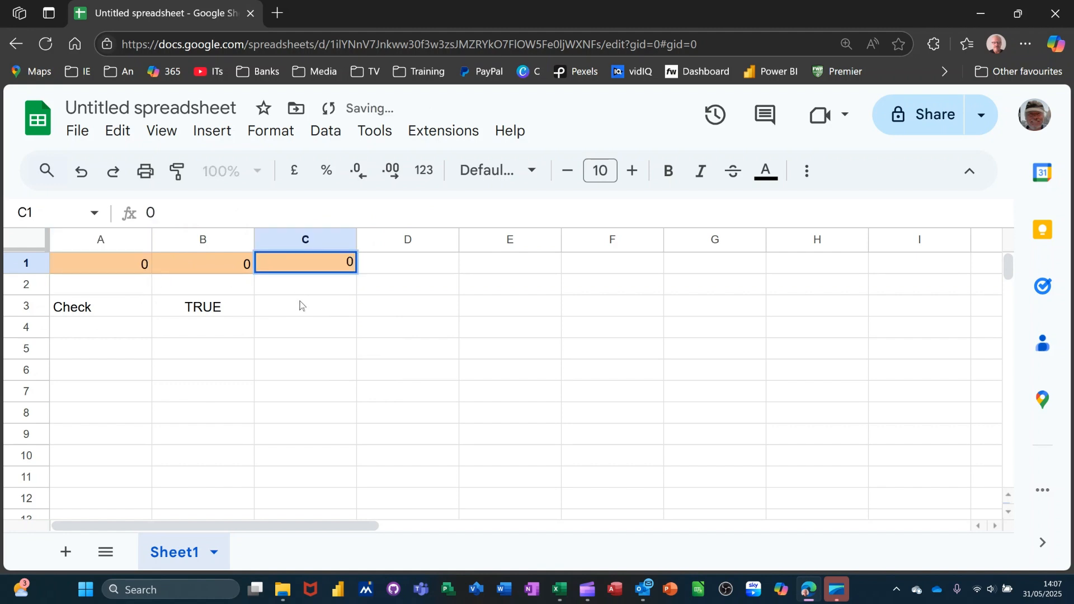
click(300, 305)
click(96, 313)
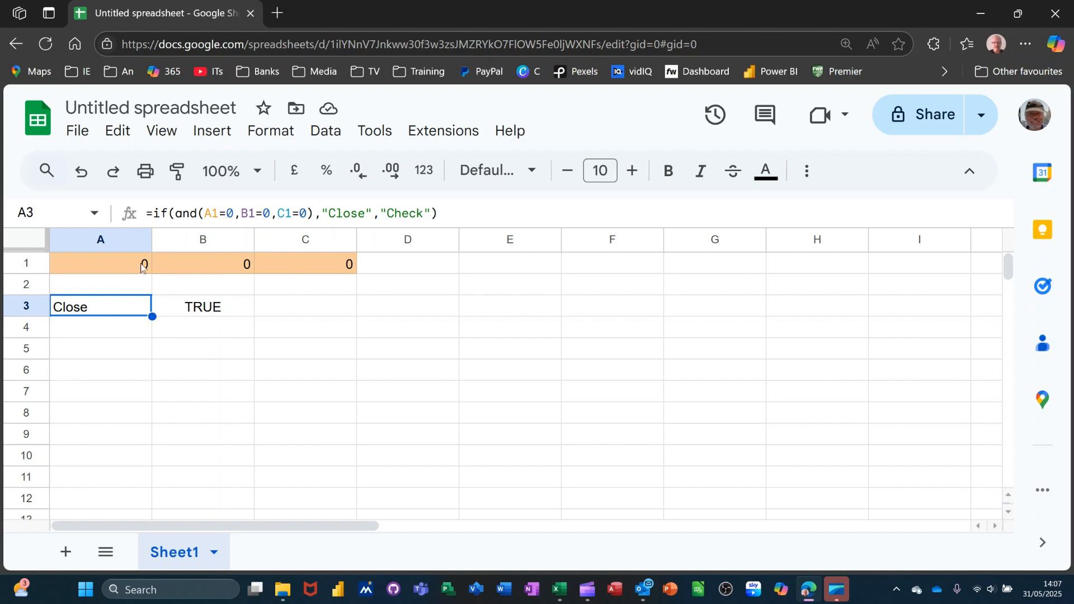
Review the values in A1, B1 and C1 against the nested IF and AND formula in A3.
click(112, 263)
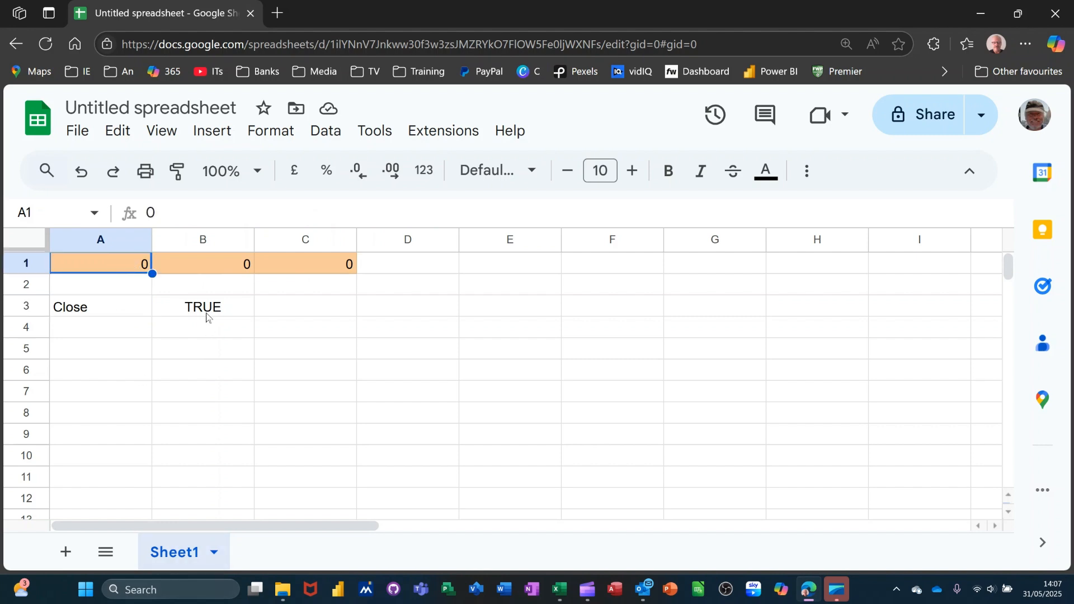
click(198, 265)
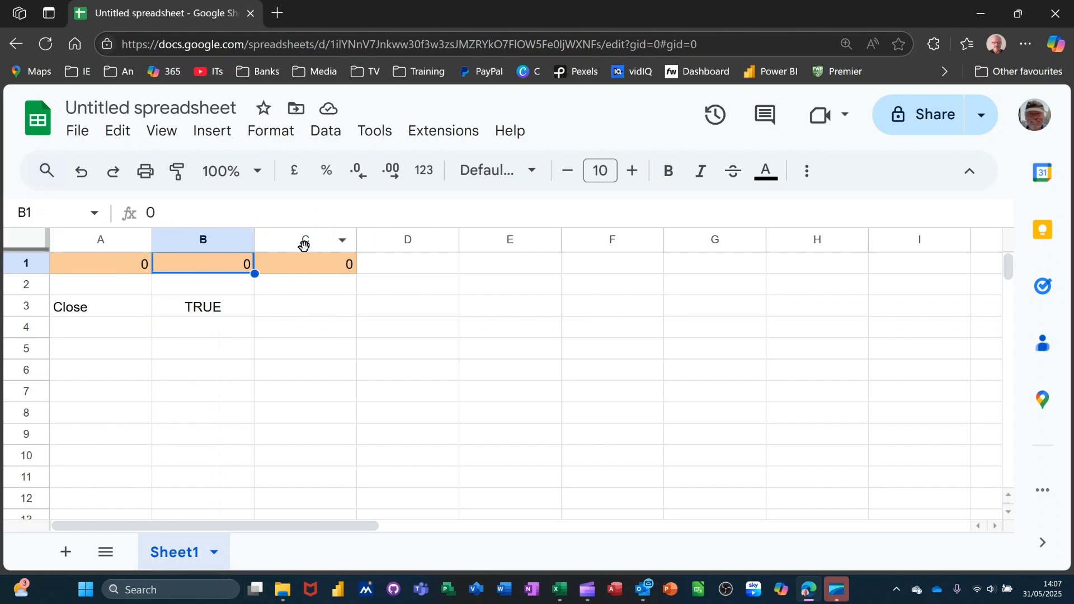
click(305, 267)
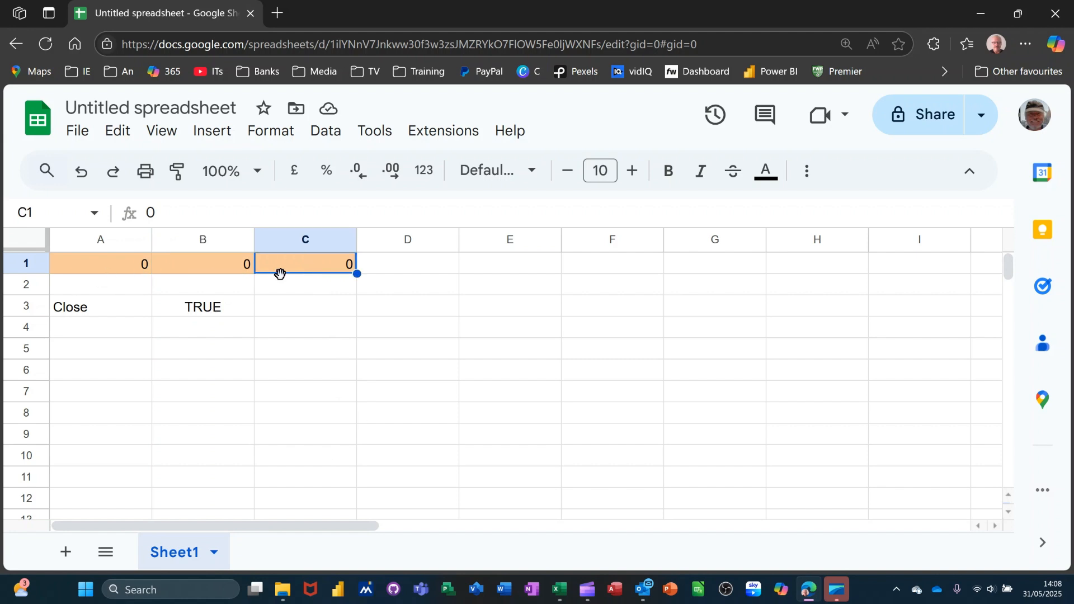
click(103, 315)
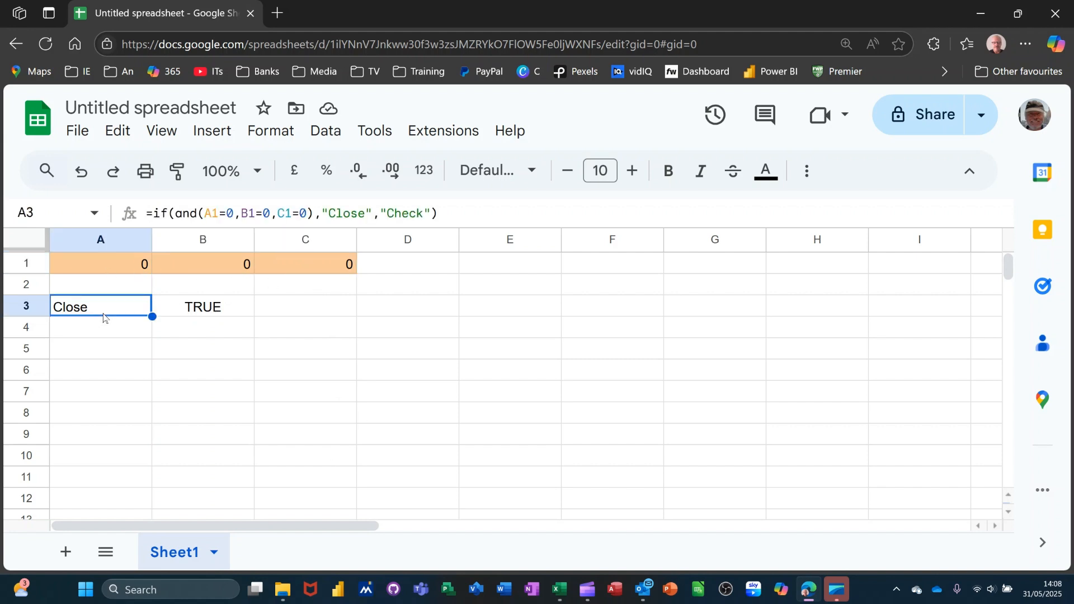